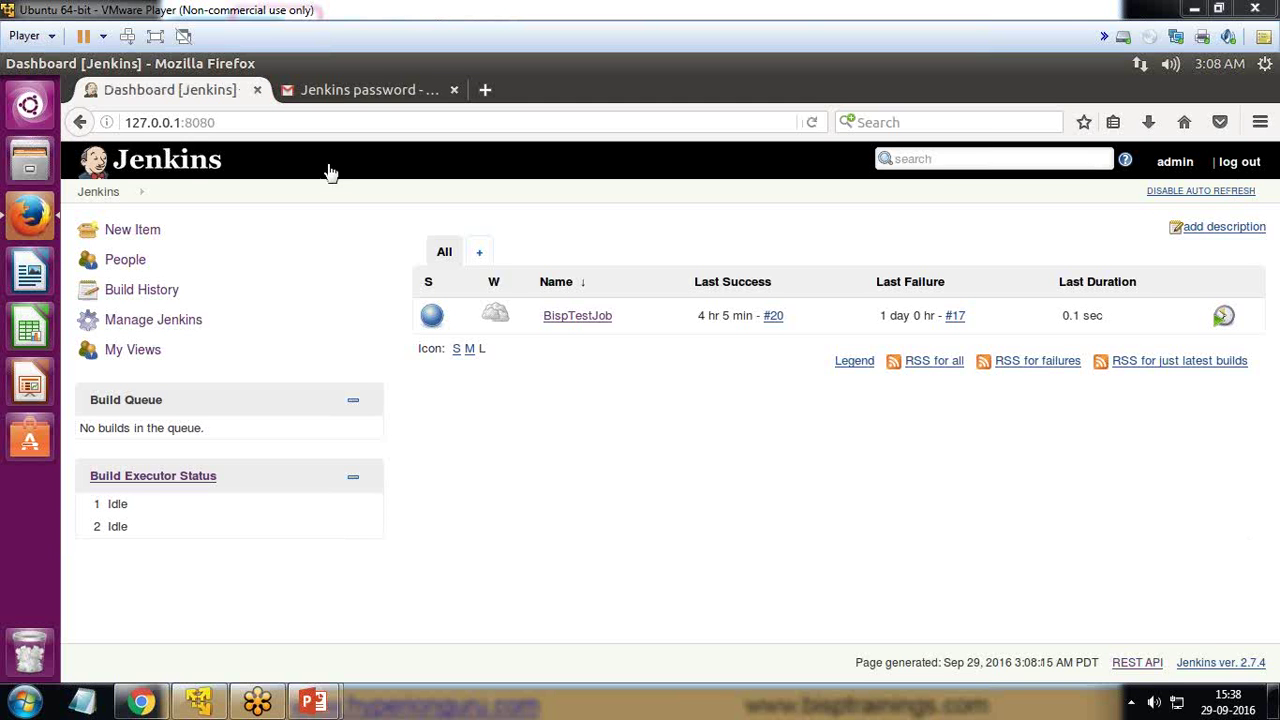
Open the plugin manager from the Manage Jenkins page.
click(99, 194)
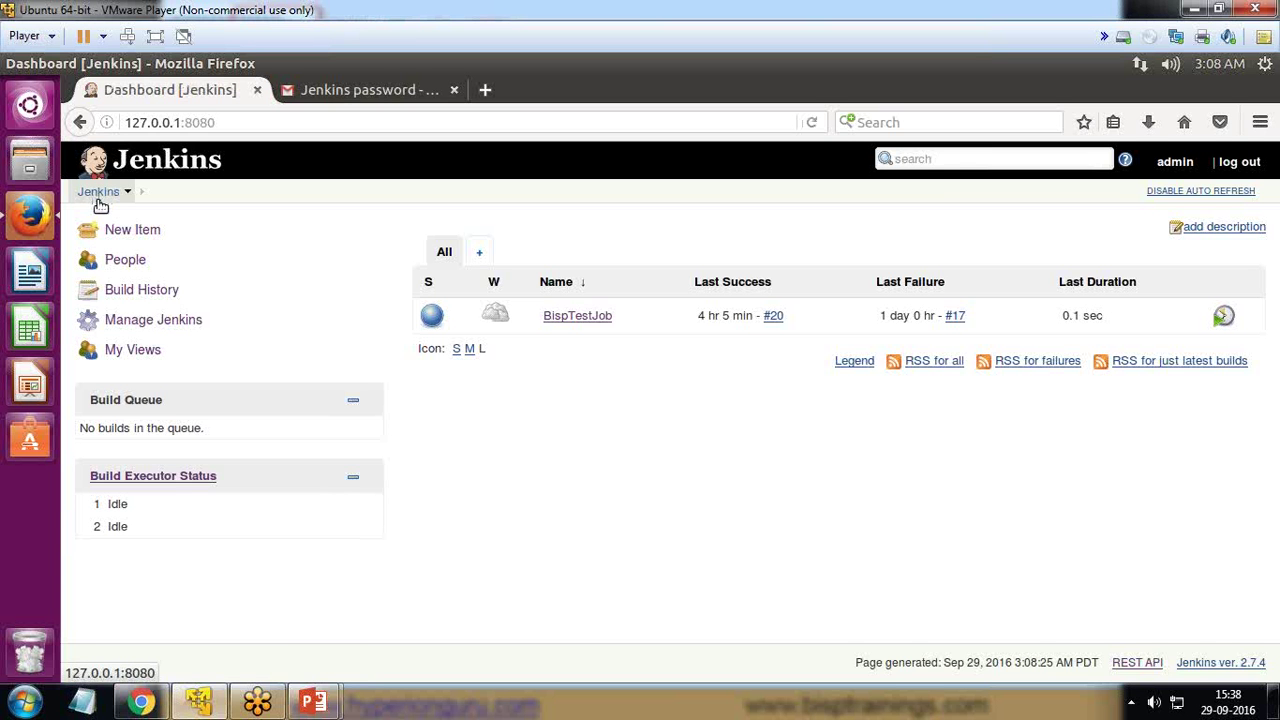
click(100, 195)
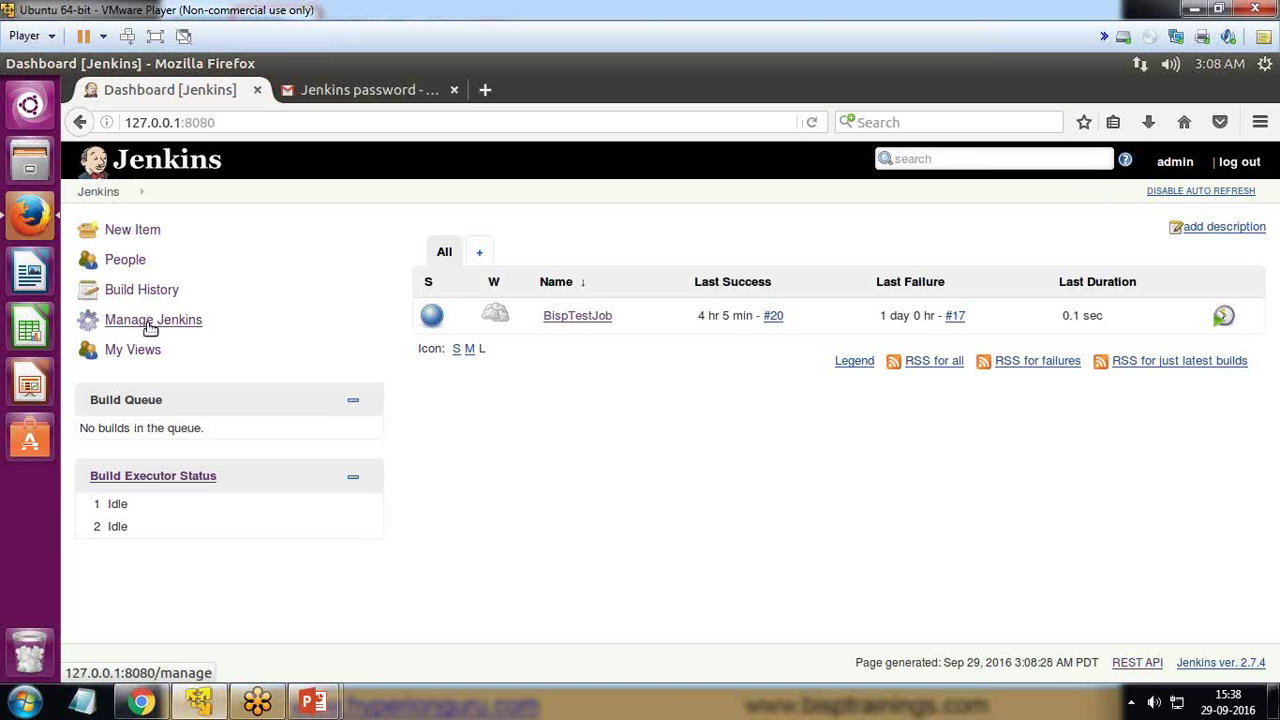
click(149, 329)
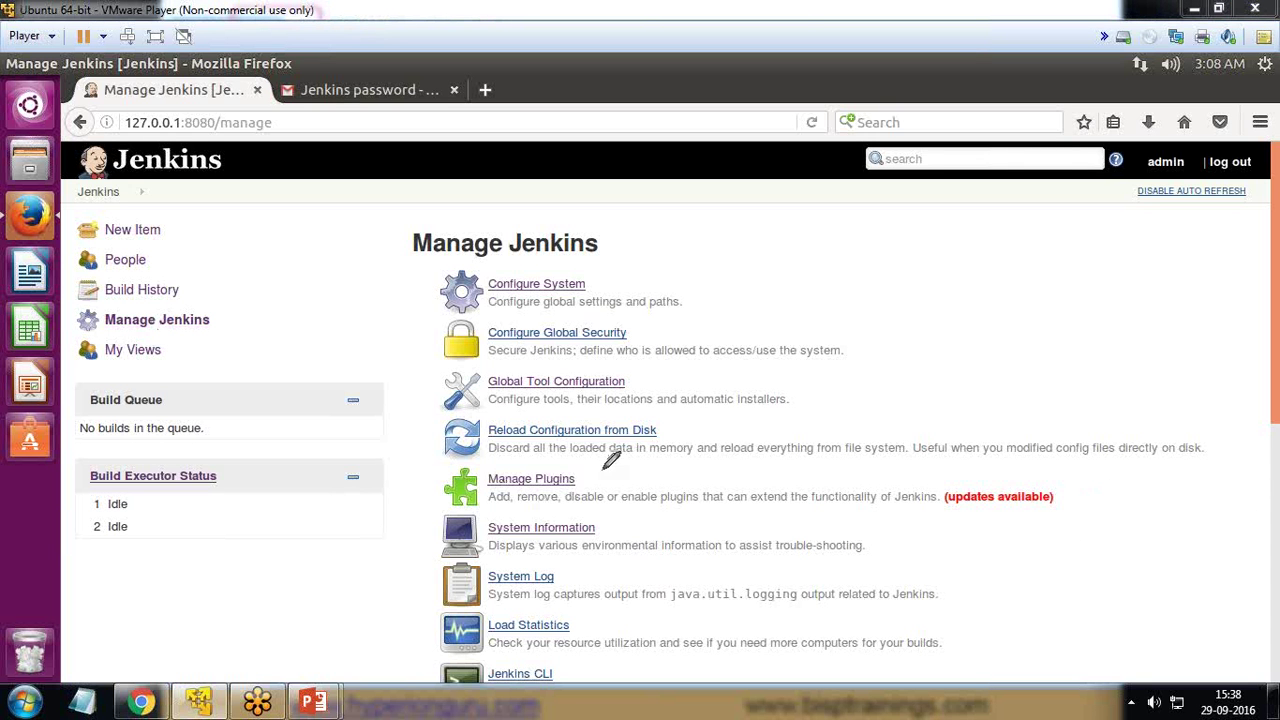
mouse_move(602, 465)
mouse_down()
mouse_move(417, 500)
mouse_move(492, 506)
mouse_up()
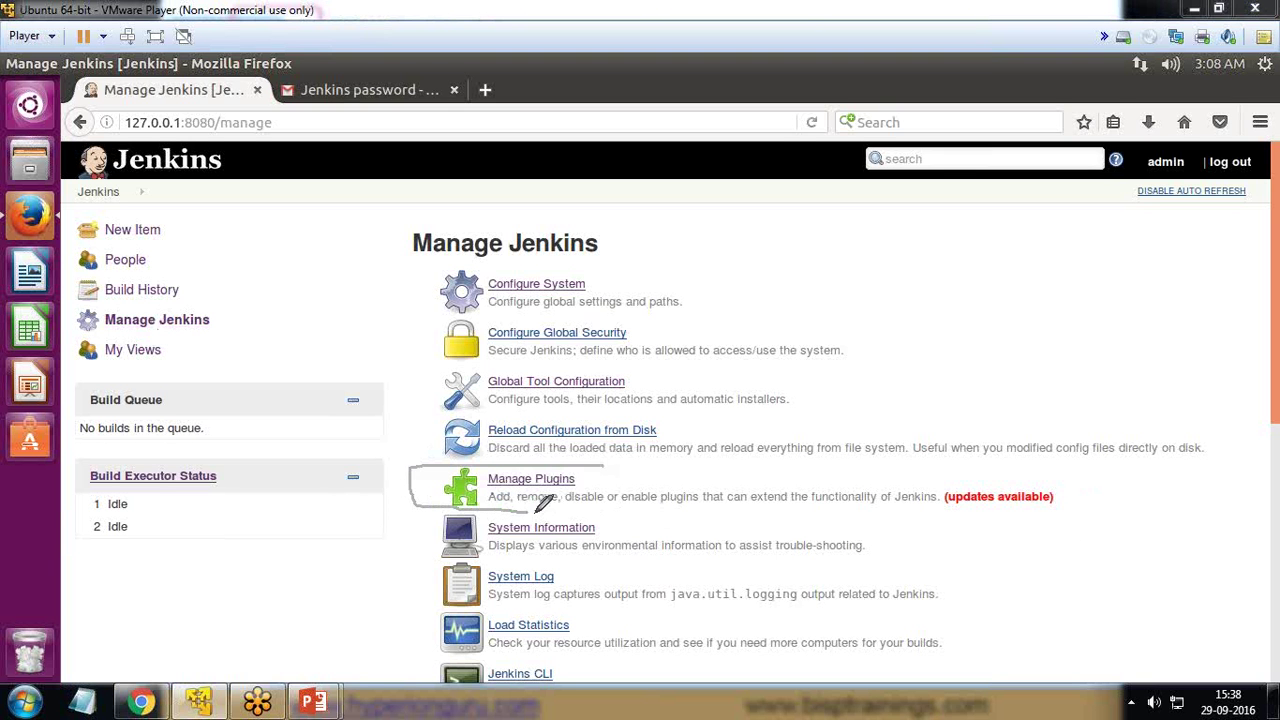
drag(632, 502, 930, 506)
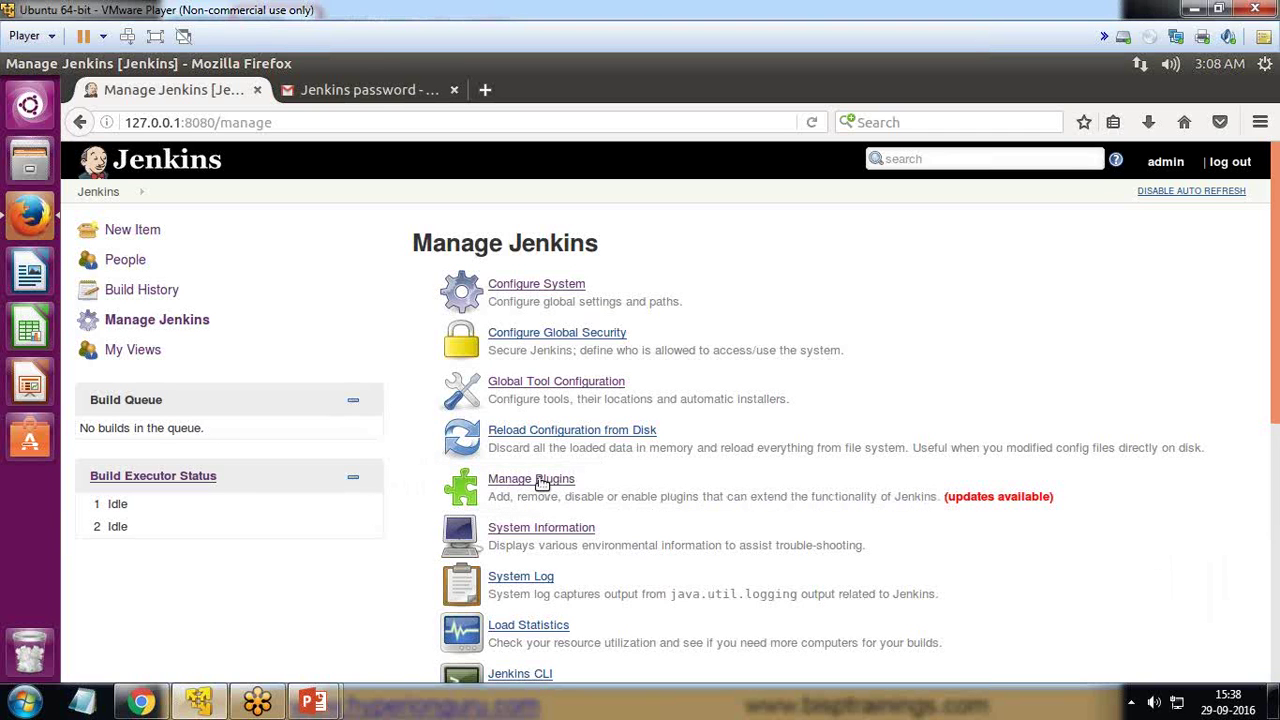
click(1240, 190)
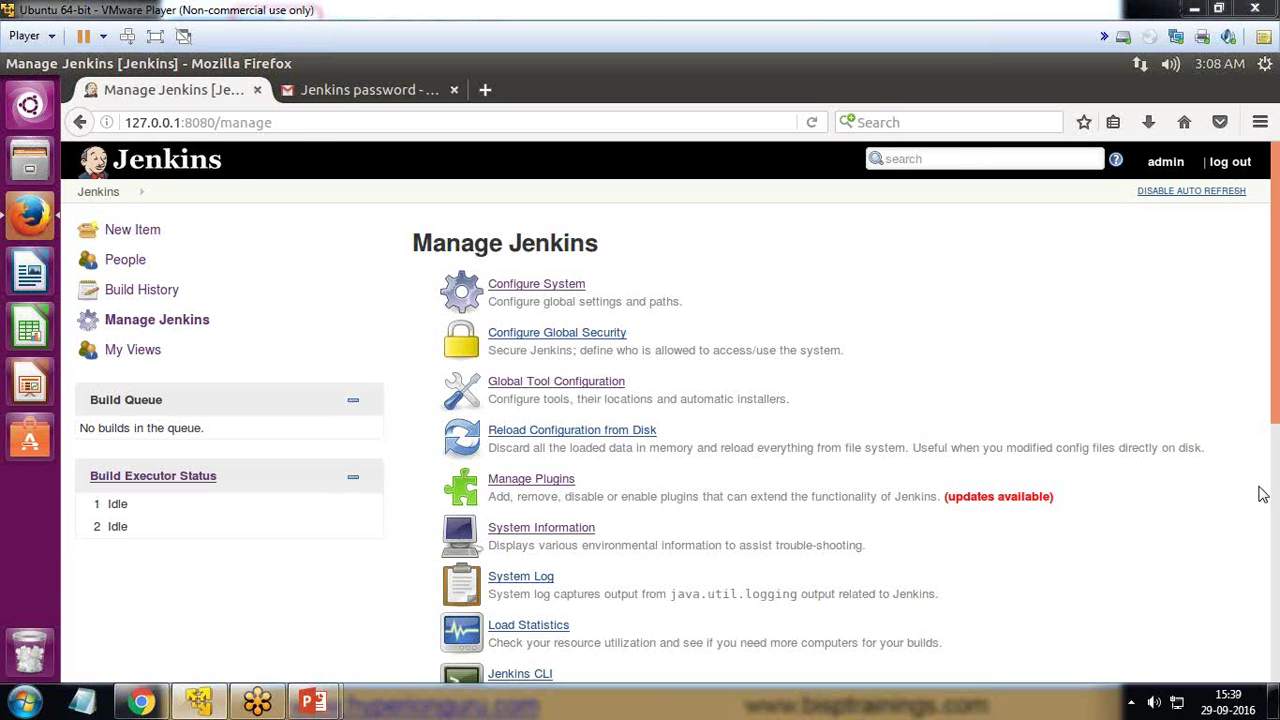
click(531, 479)
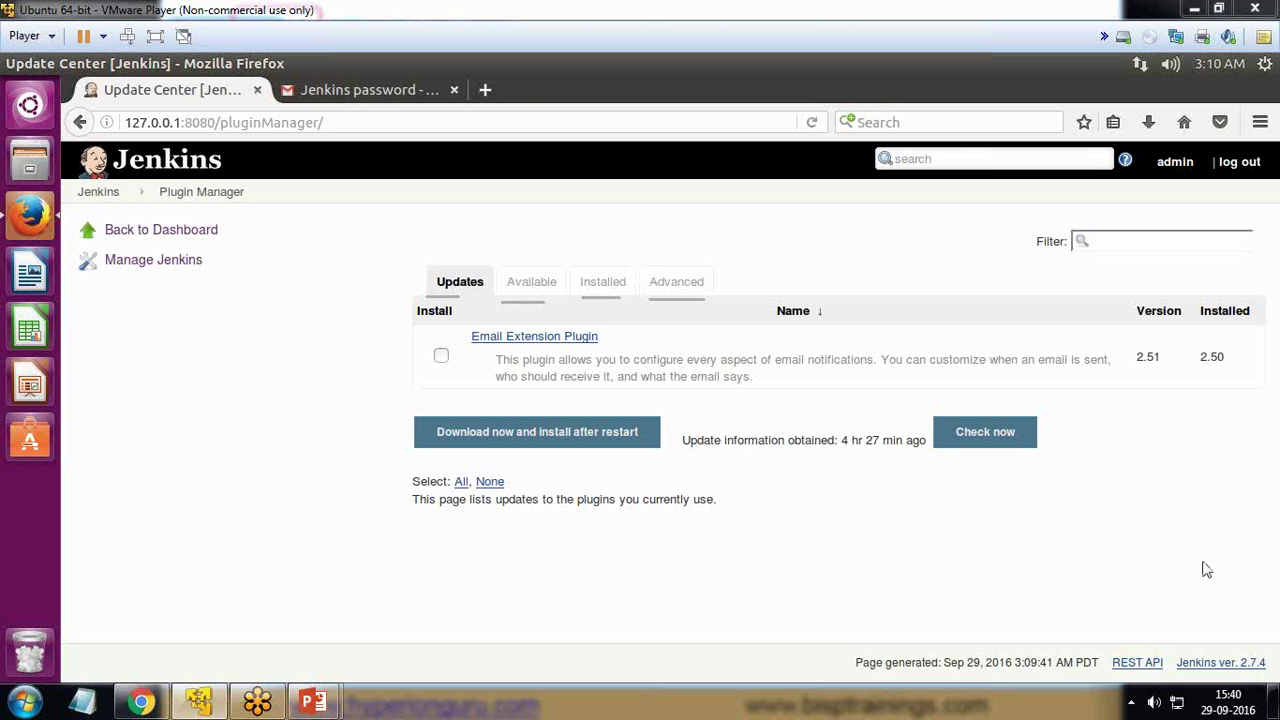
Look through the beginning of the installed plugins list.
click(598, 285)
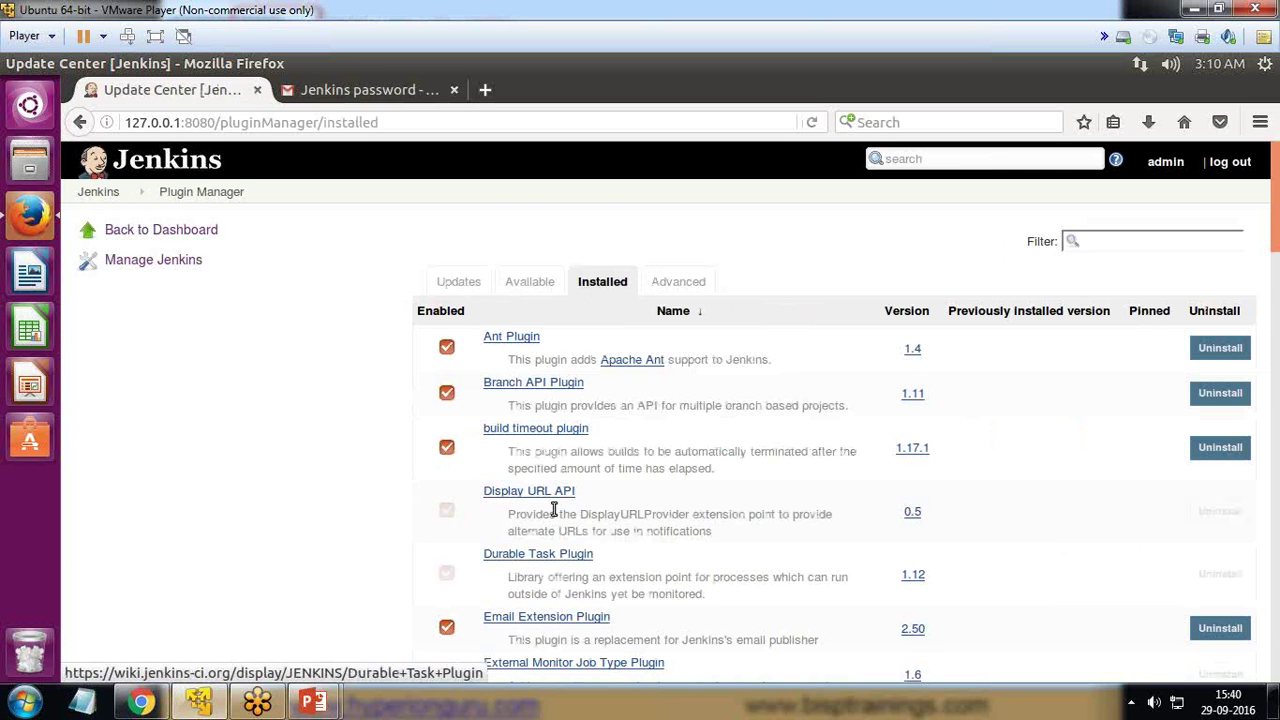
scroll(554, 510, down, 5)
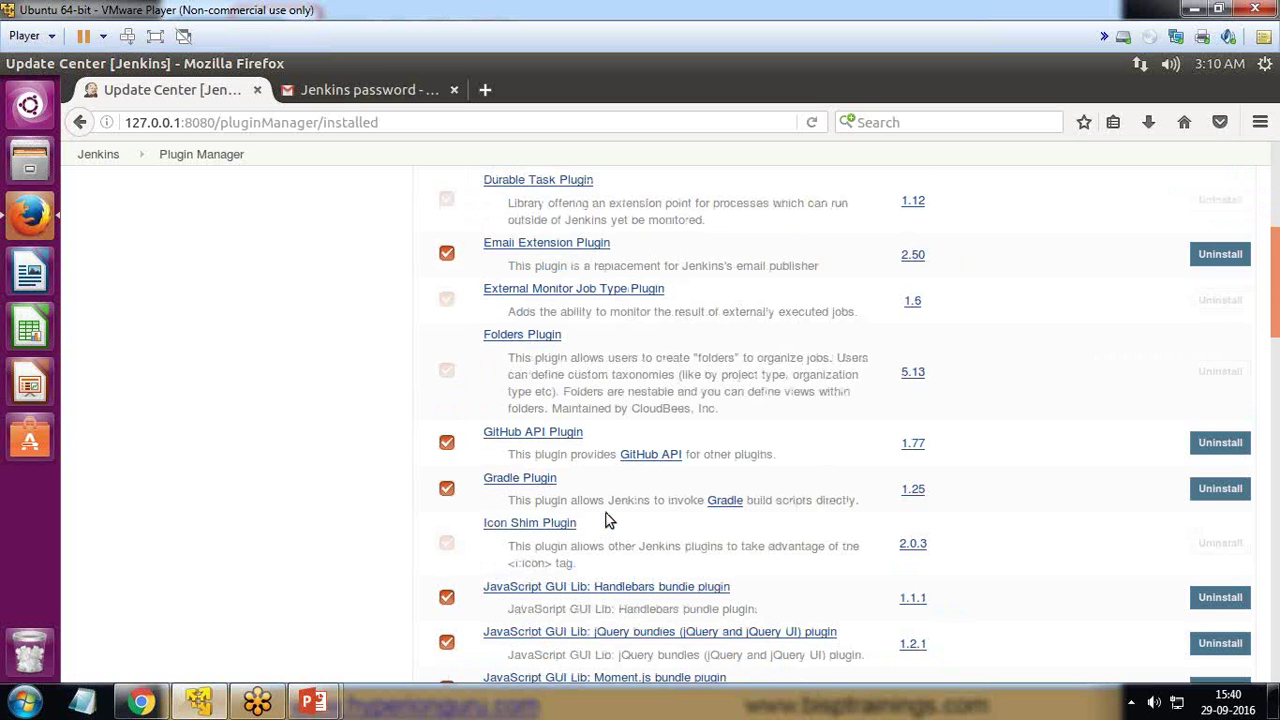
scroll(606, 513, up, 5)
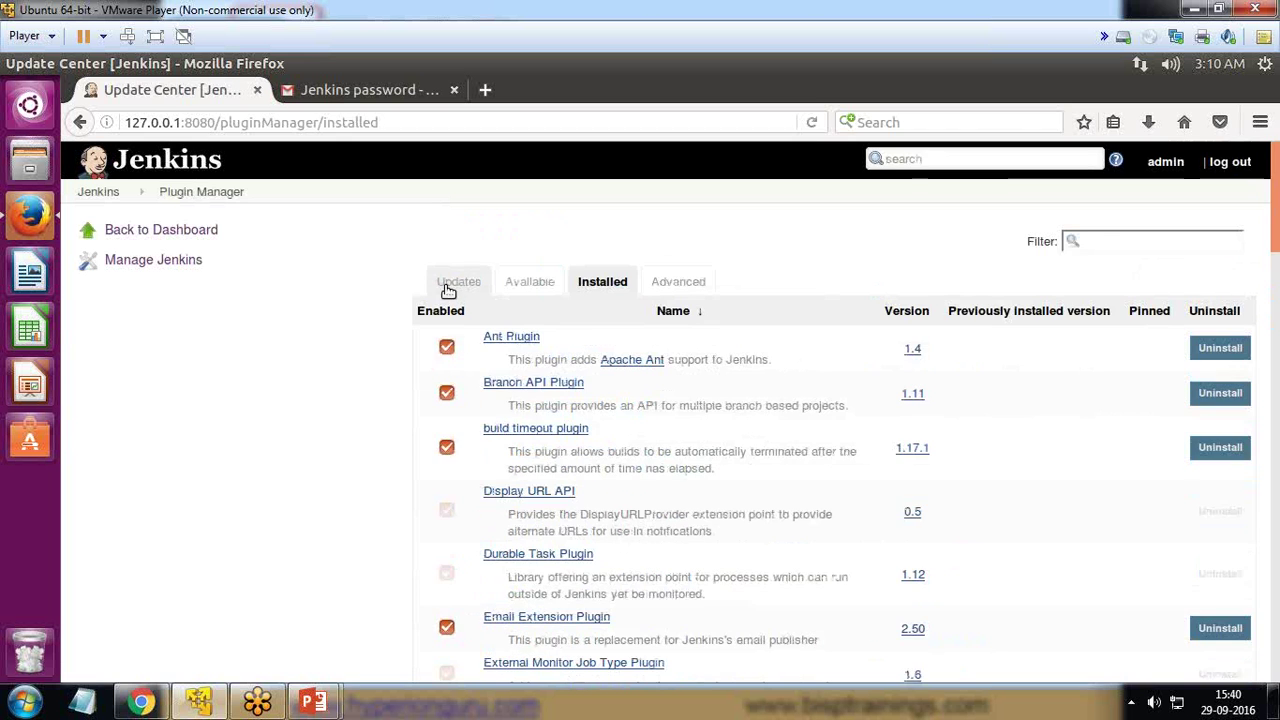
Go to the available plugin updates and select the Email Extension Plugin for updating.
click(447, 290)
drag(618, 343, 470, 342)
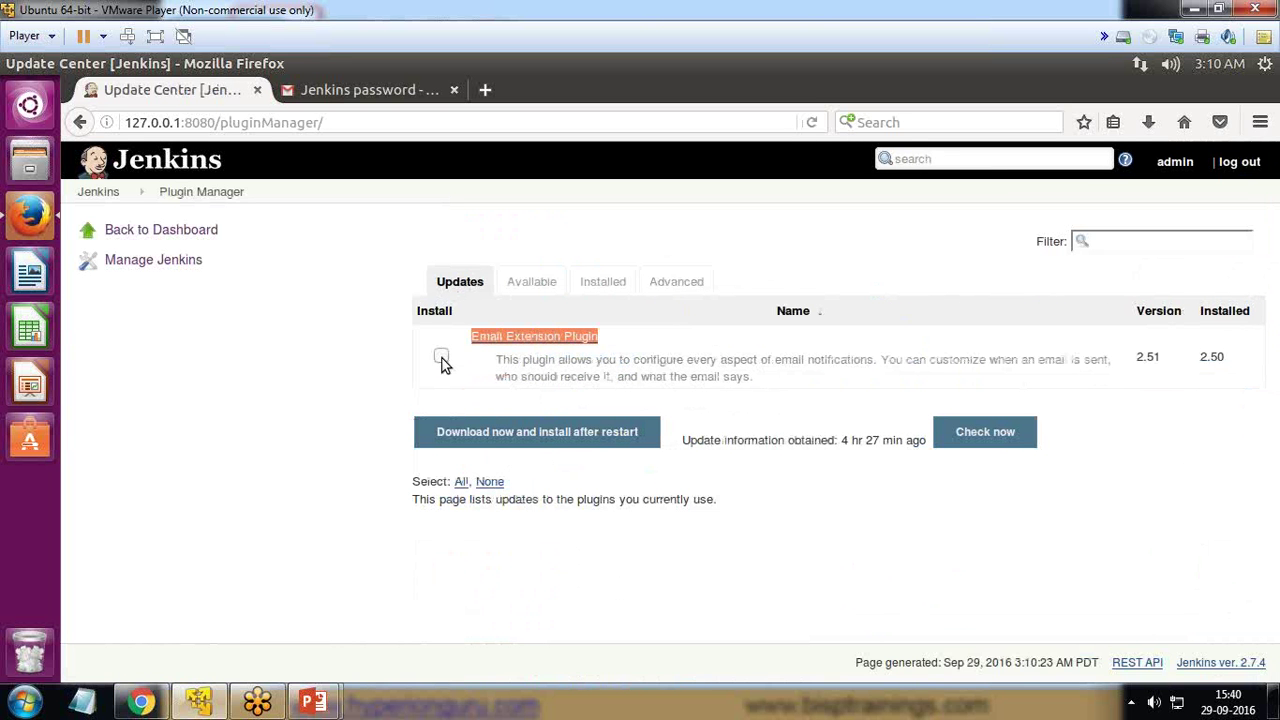
click(442, 360)
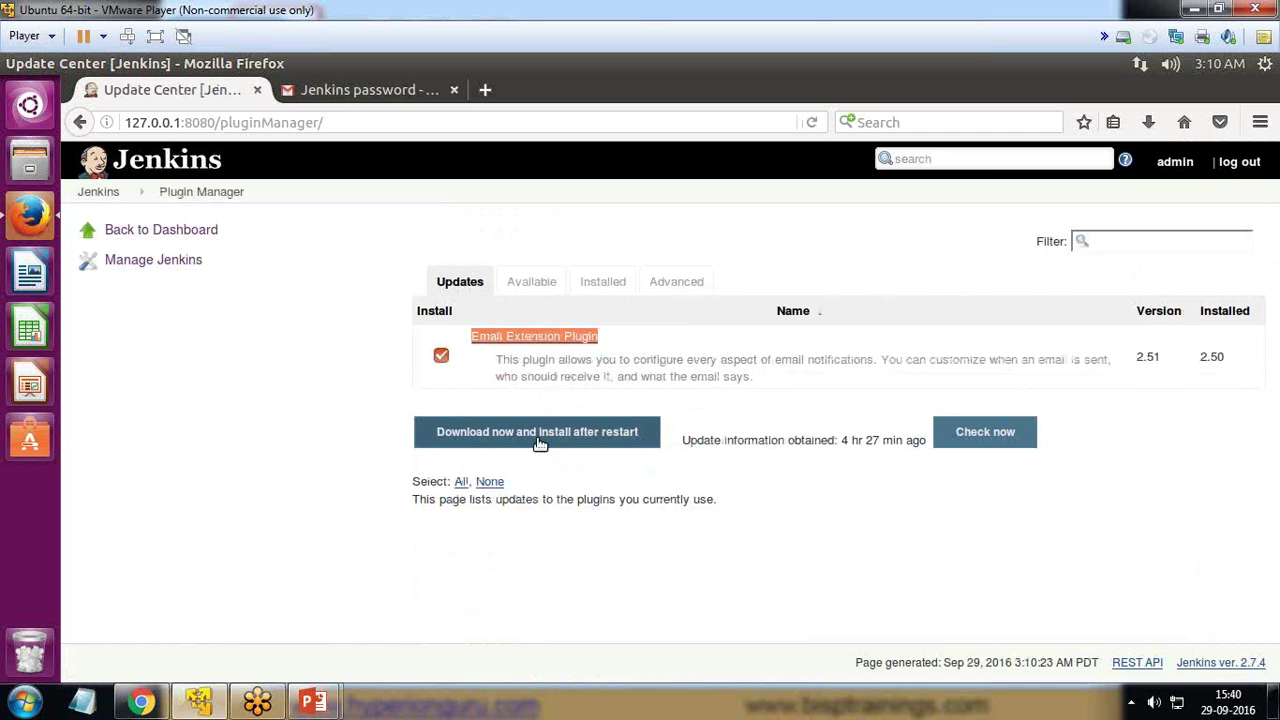
Examine the full list of installed plugins, including which ones can be uninstalled.
click(603, 287)
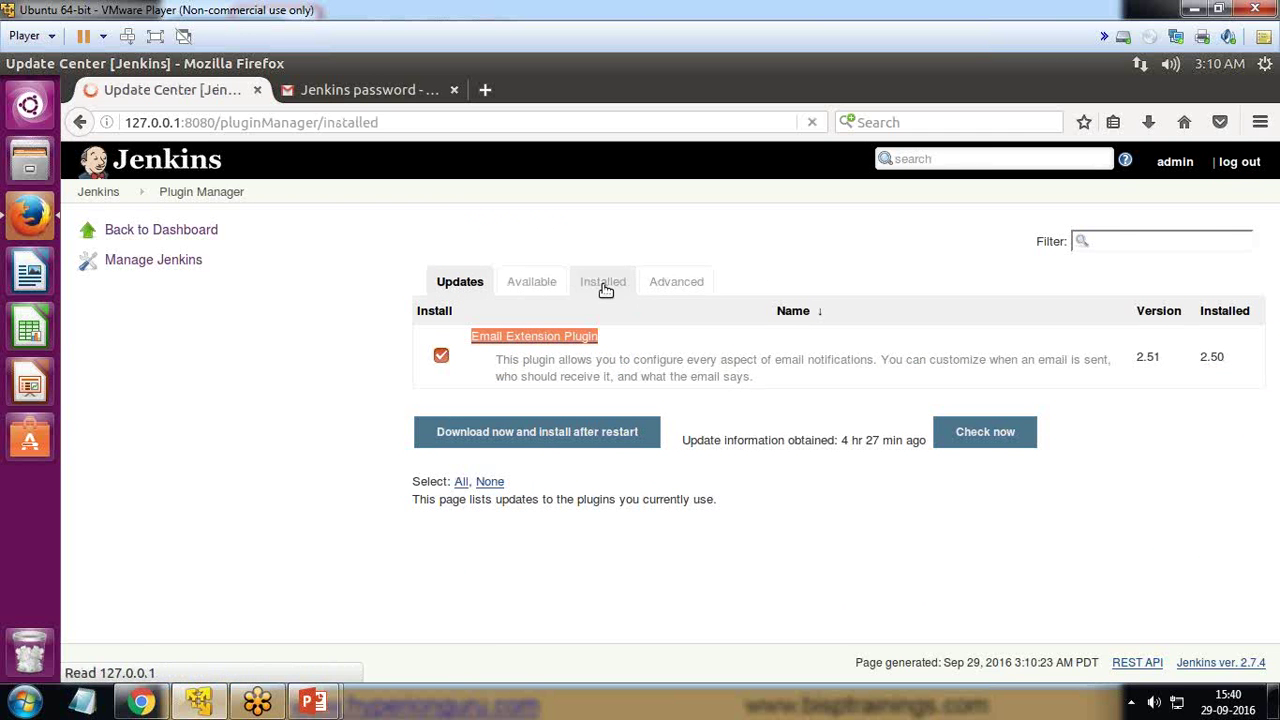
scroll(658, 505, down, 10)
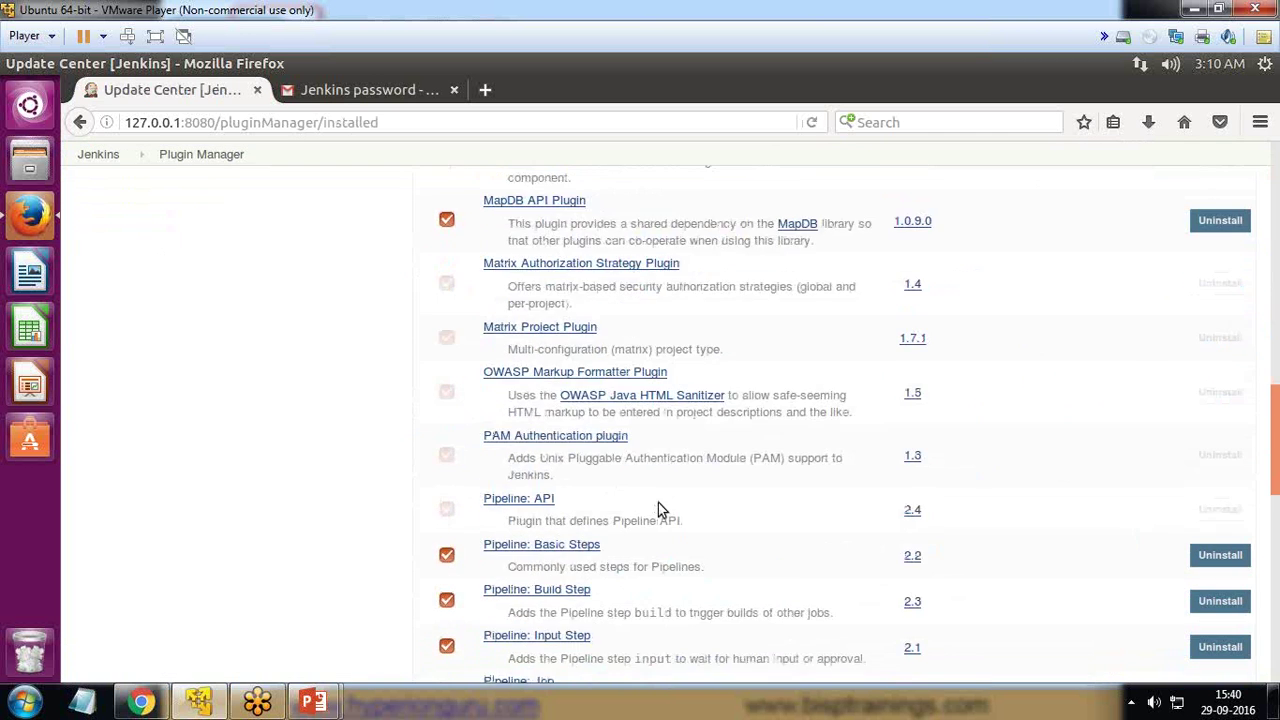
scroll(658, 510, down, 12)
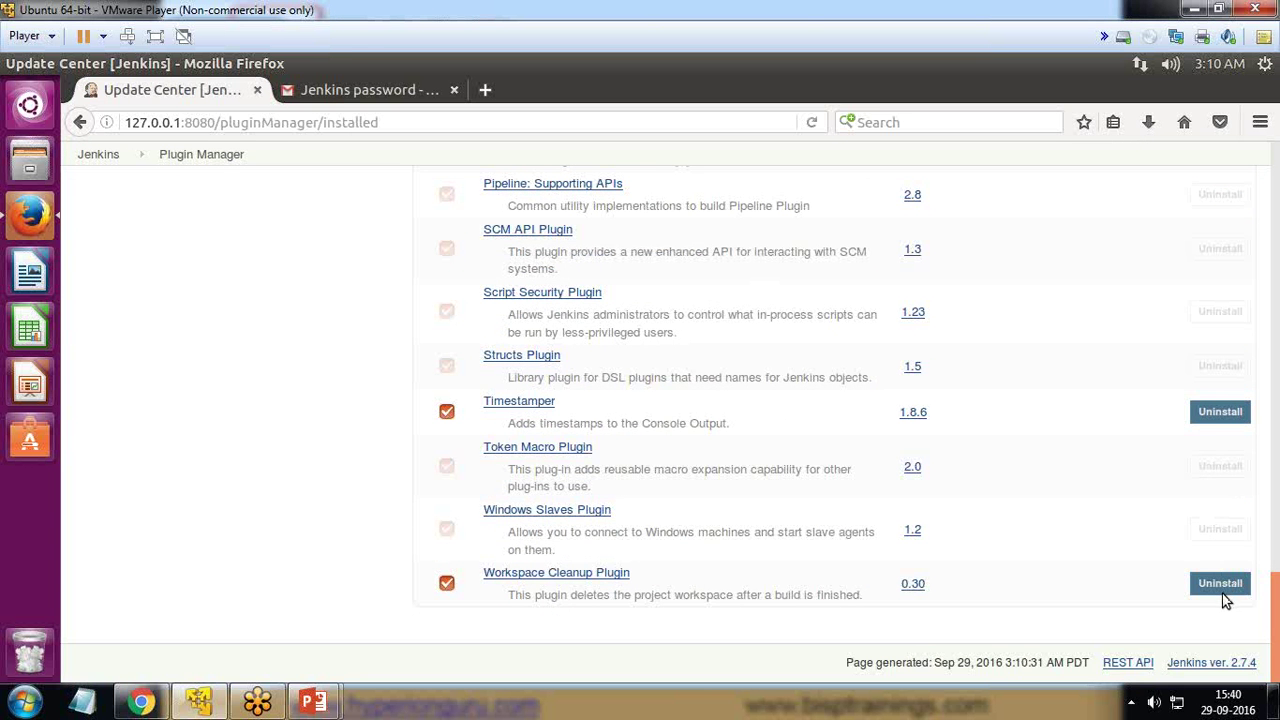
scroll(1194, 517, up, 6)
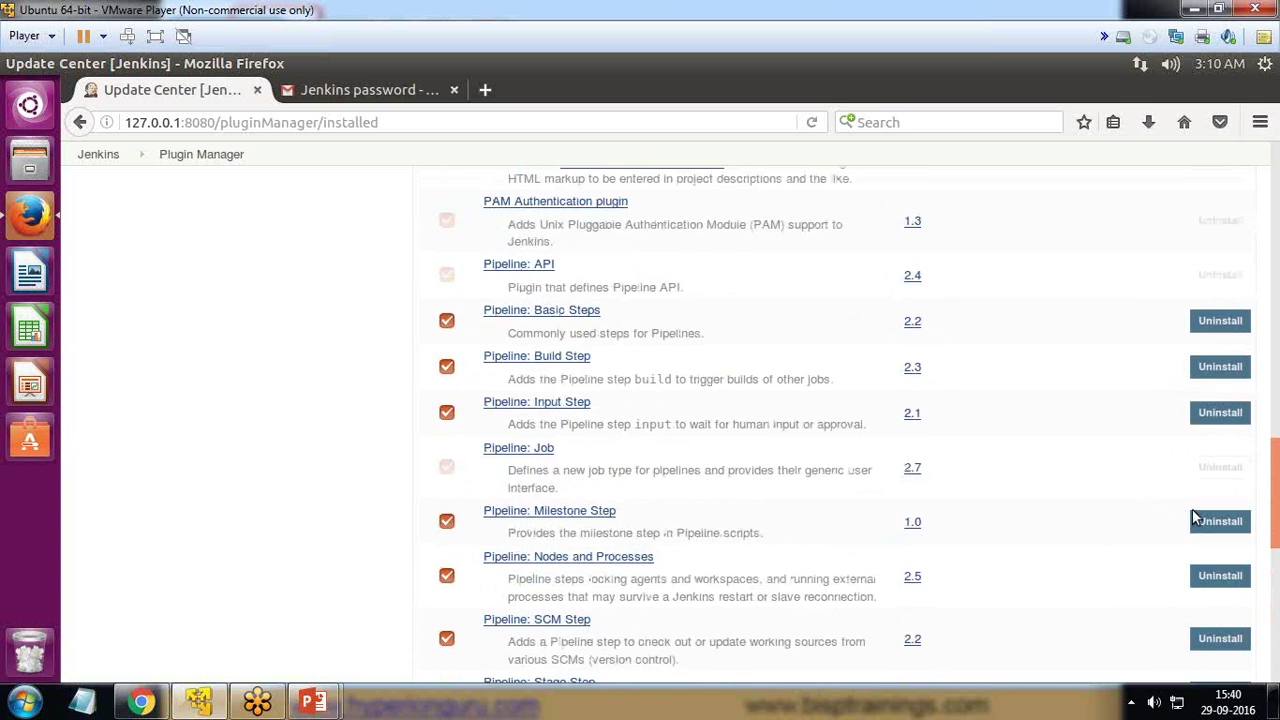
scroll(1194, 517, up, 6)
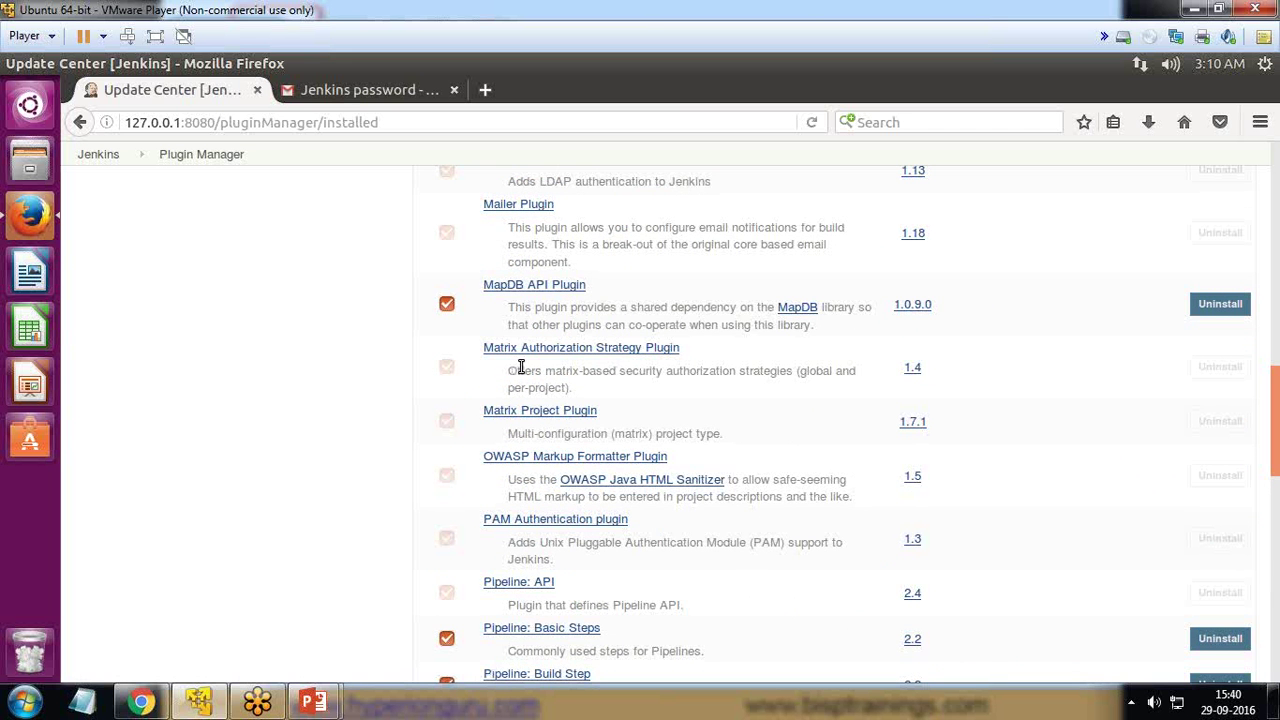
scroll(525, 380, up, 15)
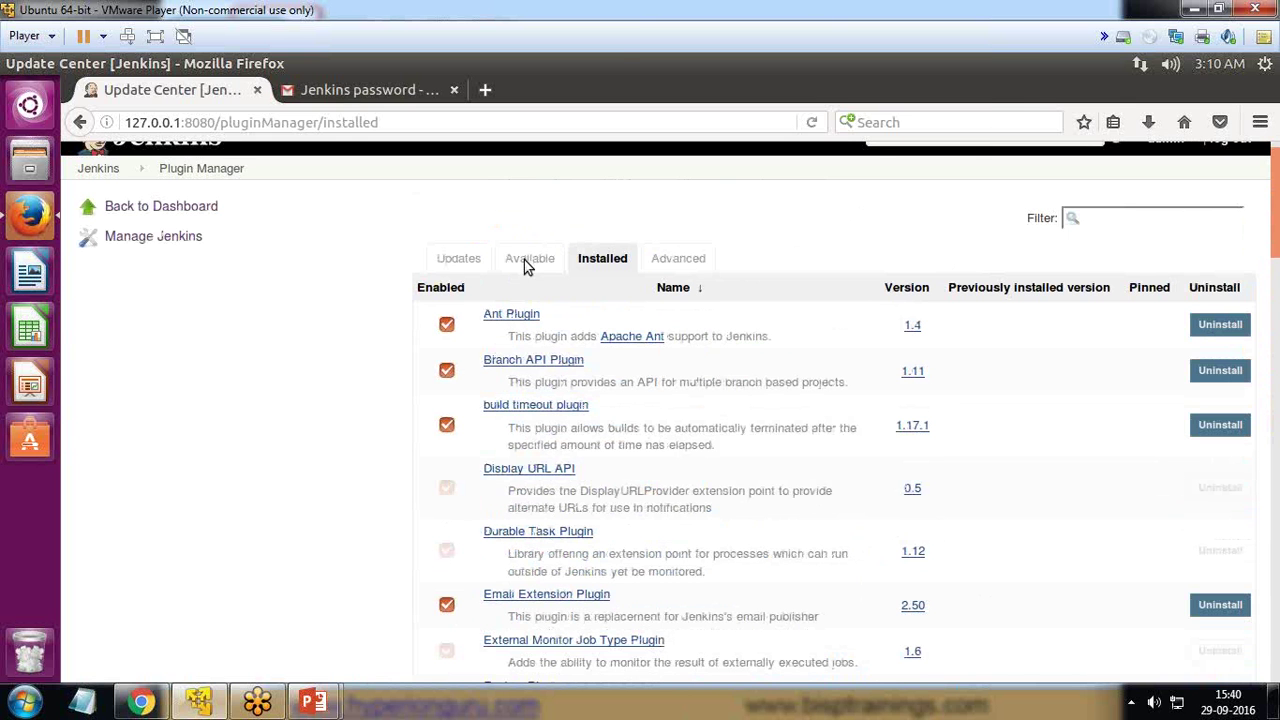
Filter the installed plugins by "Gre" to check for a green-related plugin.
key(alt)
click(1091, 221)
text(green)
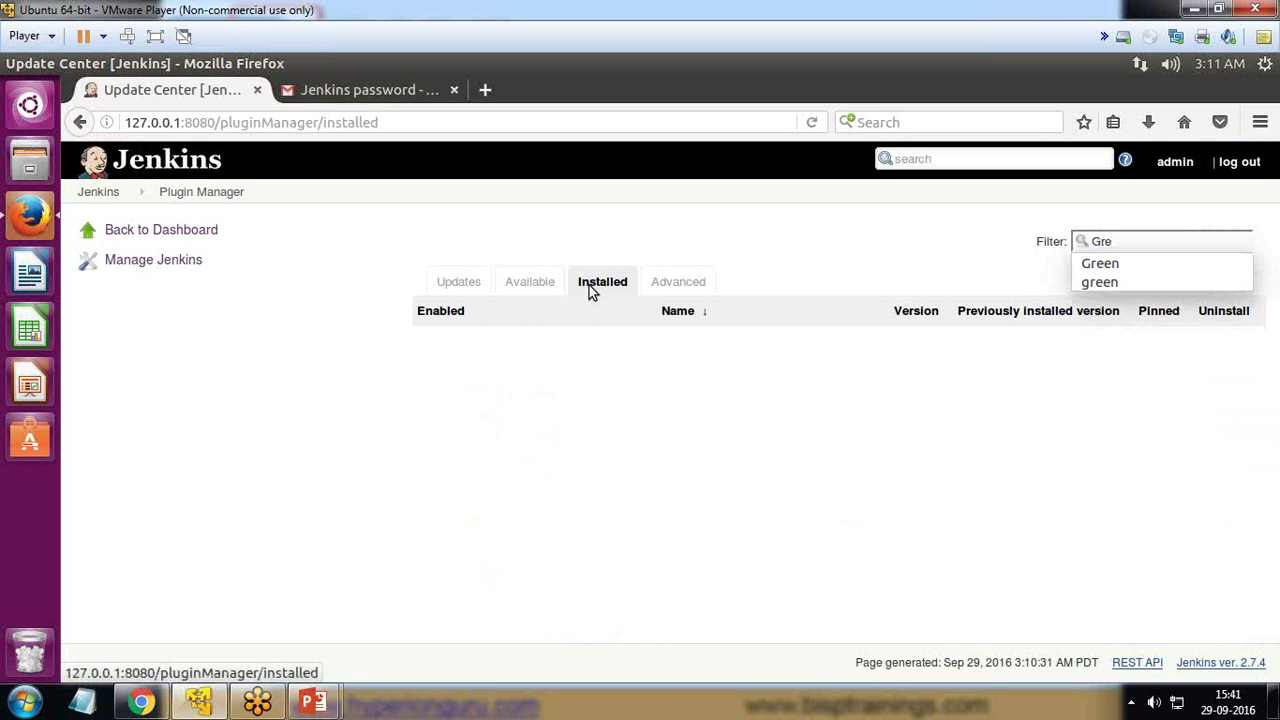
Browse the categories and plugins offered in the list of available plugins.
click(532, 287)
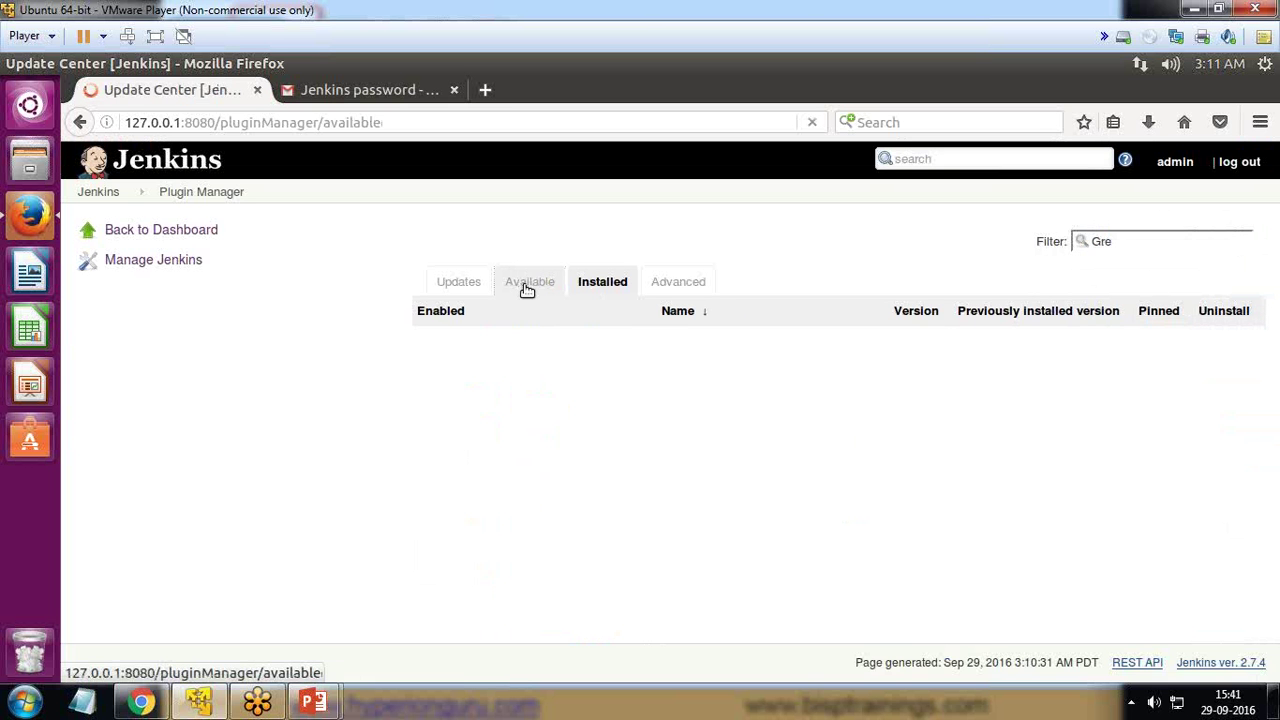
scroll(520, 510, down, 10)
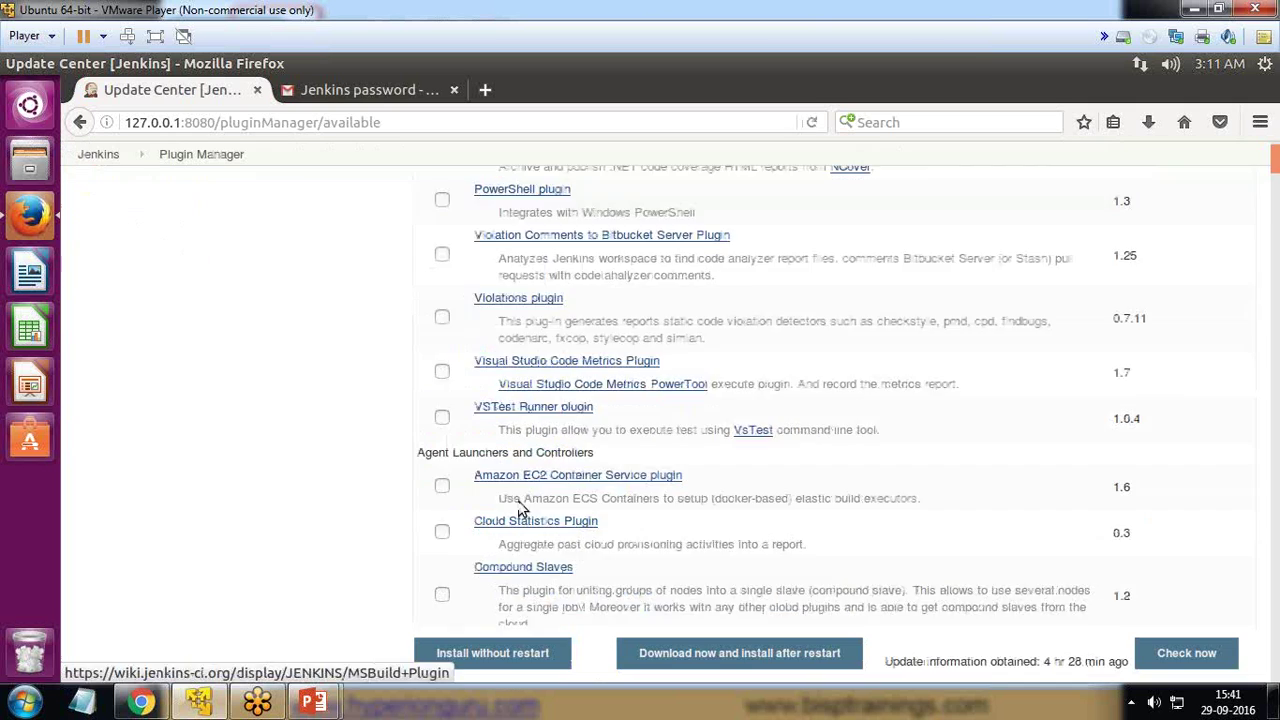
scroll(380, 475, down, 15)
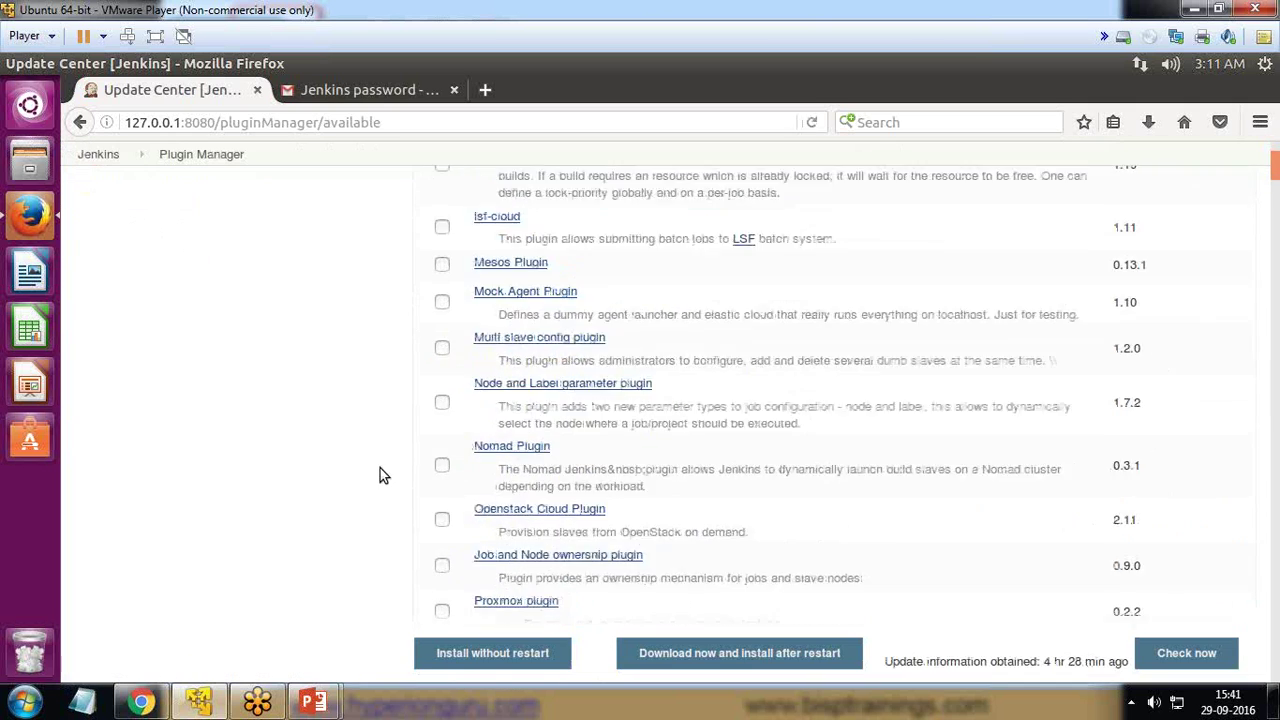
scroll(378, 468, down, 15)
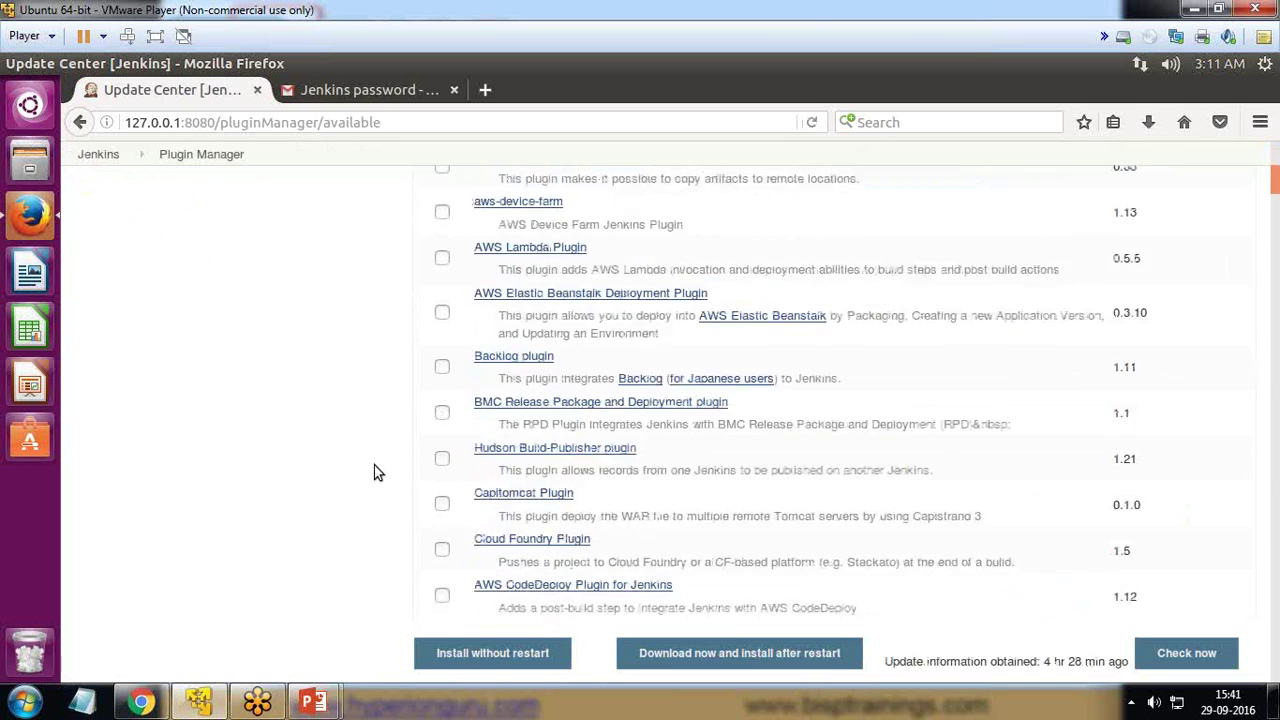
scroll(374, 472, down, 15)
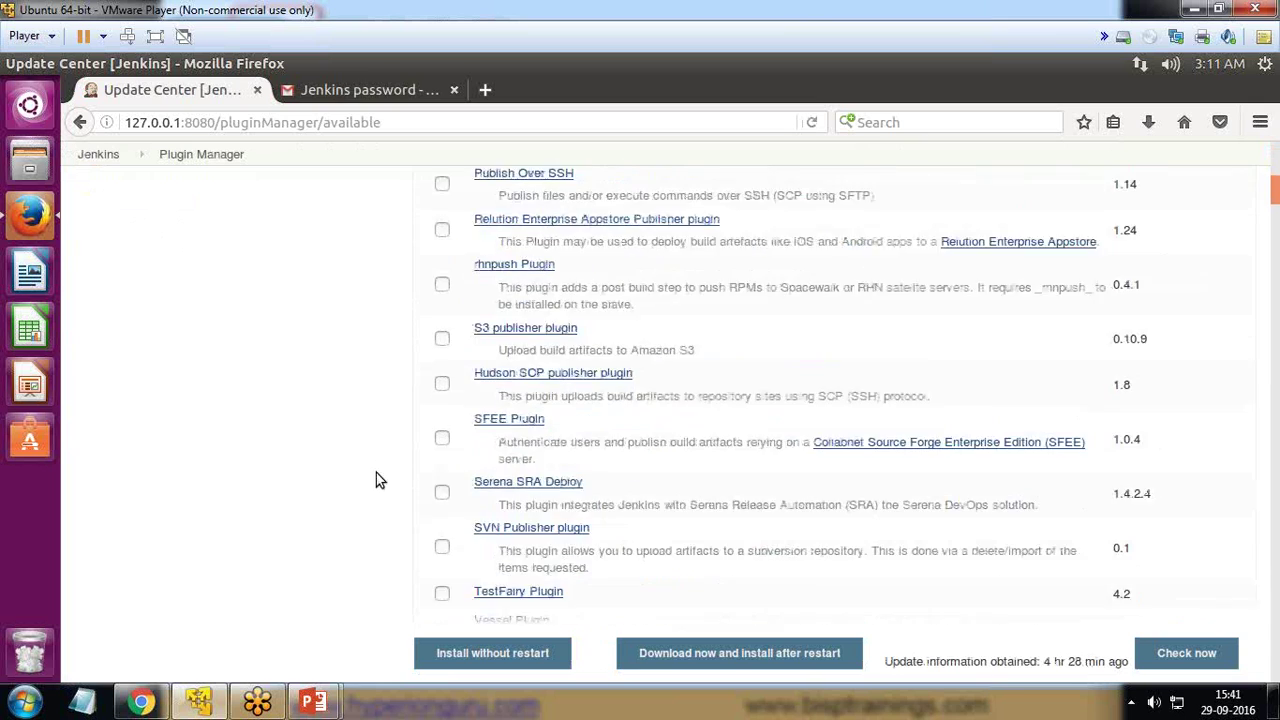
scroll(376, 473, down, 5)
scroll(369, 466, up, 20)
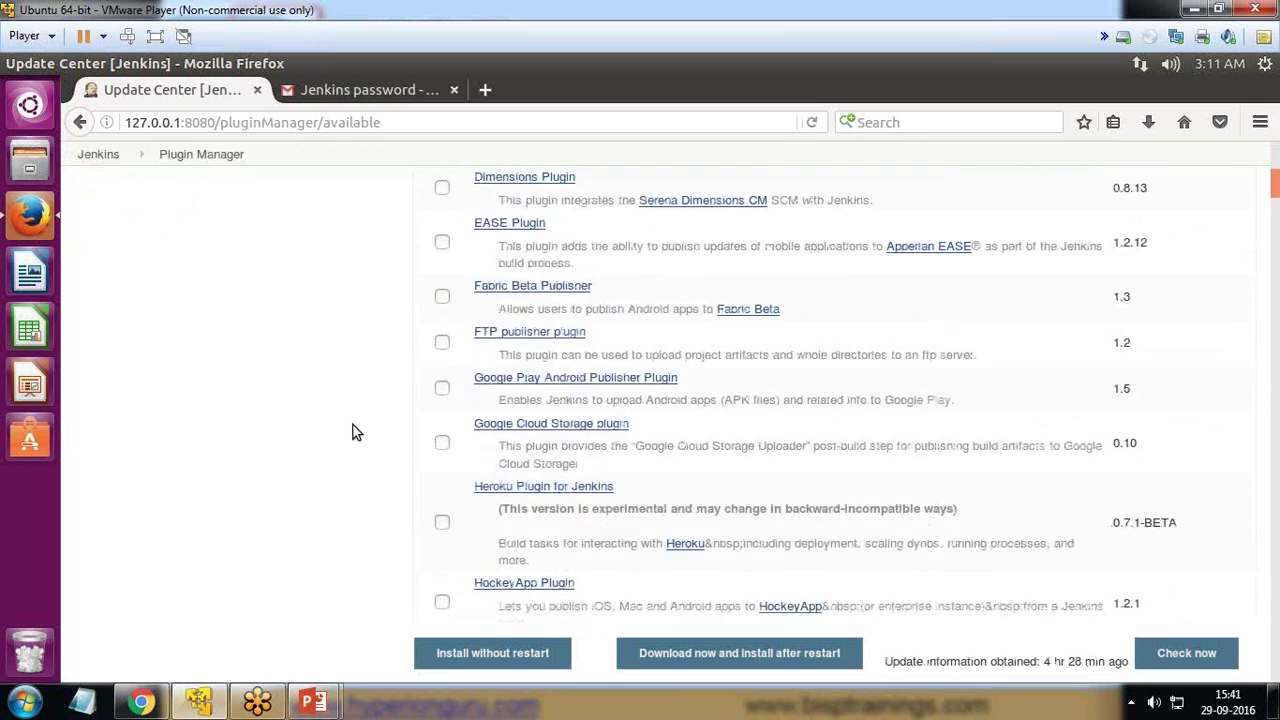
scroll(301, 383, up, 20)
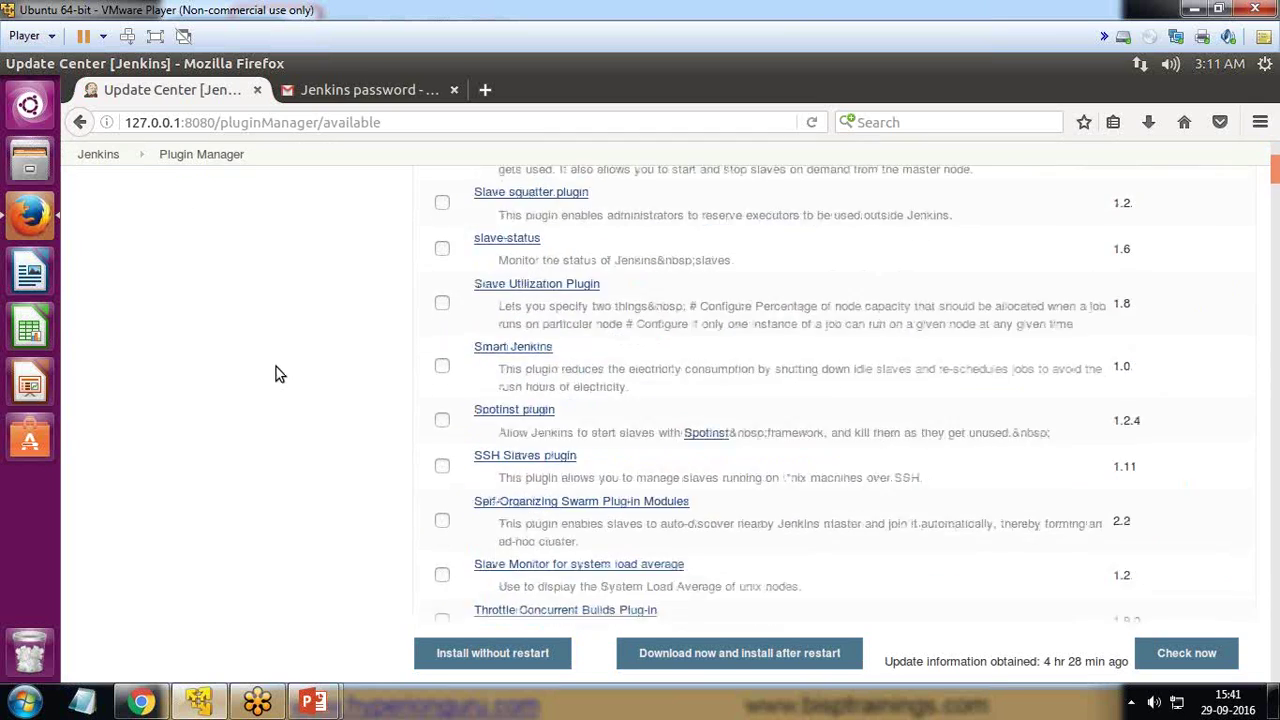
scroll(276, 374, up, 20)
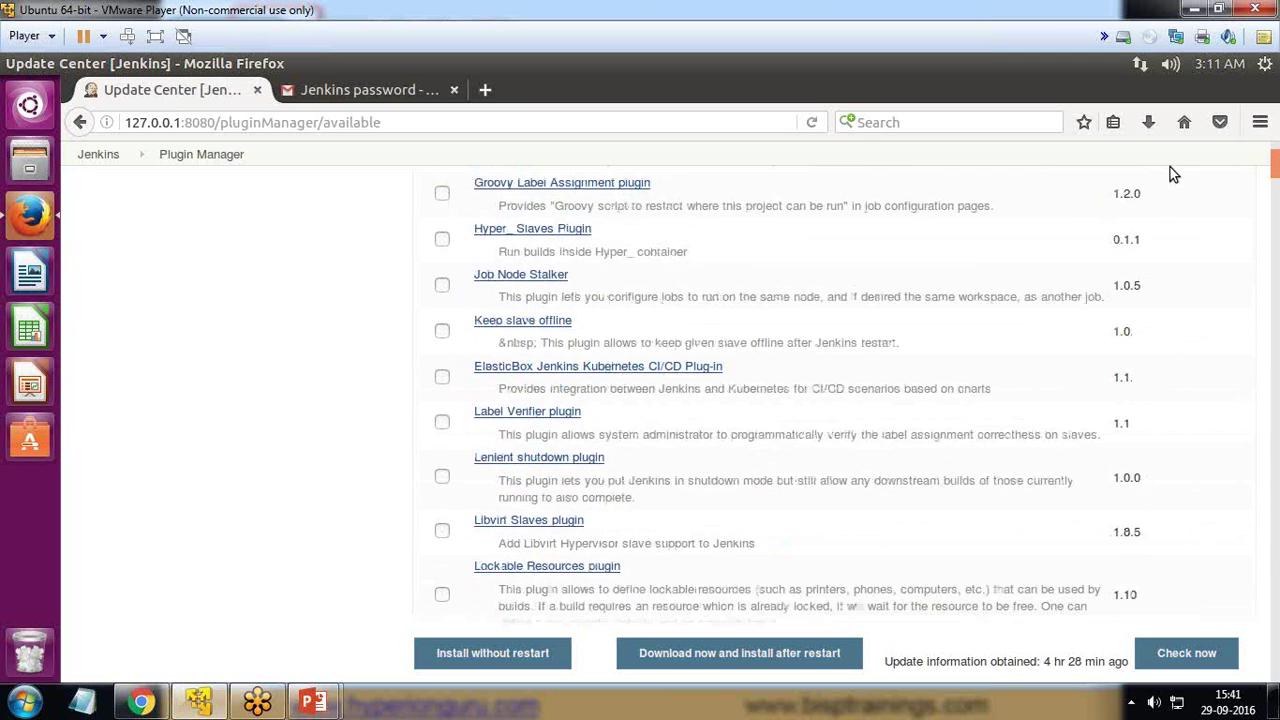
scroll(429, 357, up, 15)
Filter the available plugins by "Green B" and install the Green Balls plugin without a restart.
click(1120, 241)
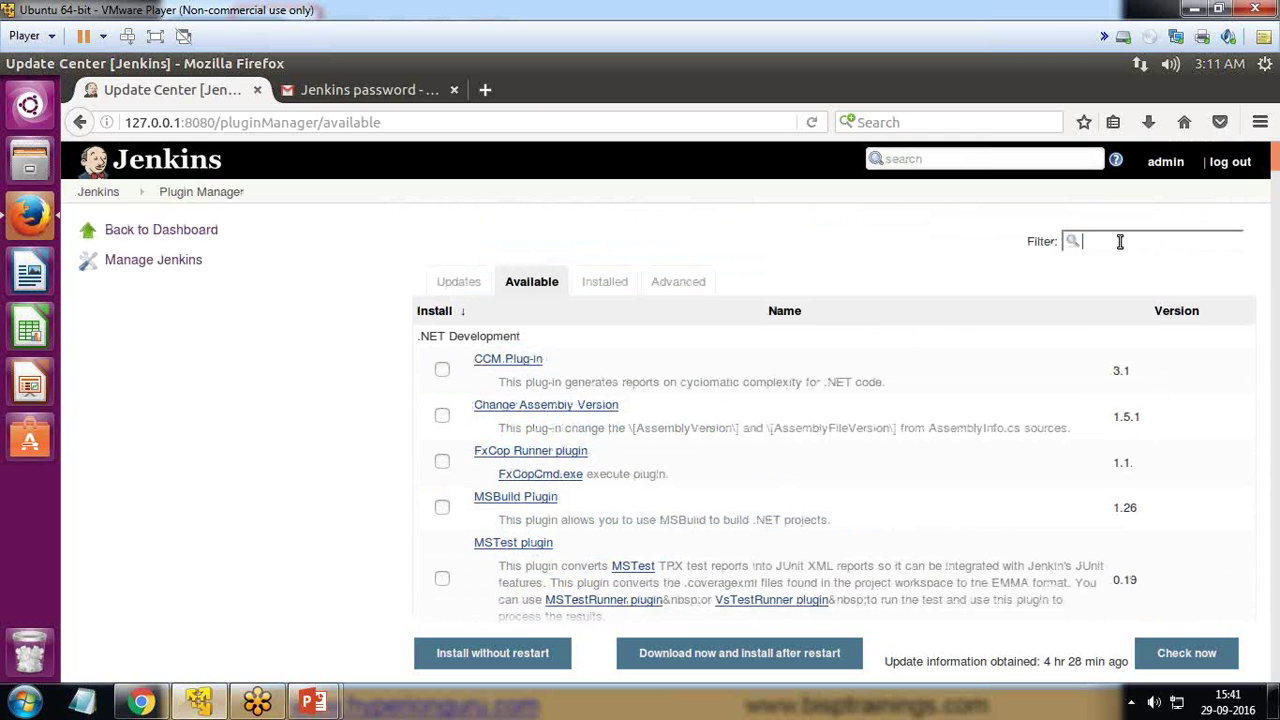
text(Green)
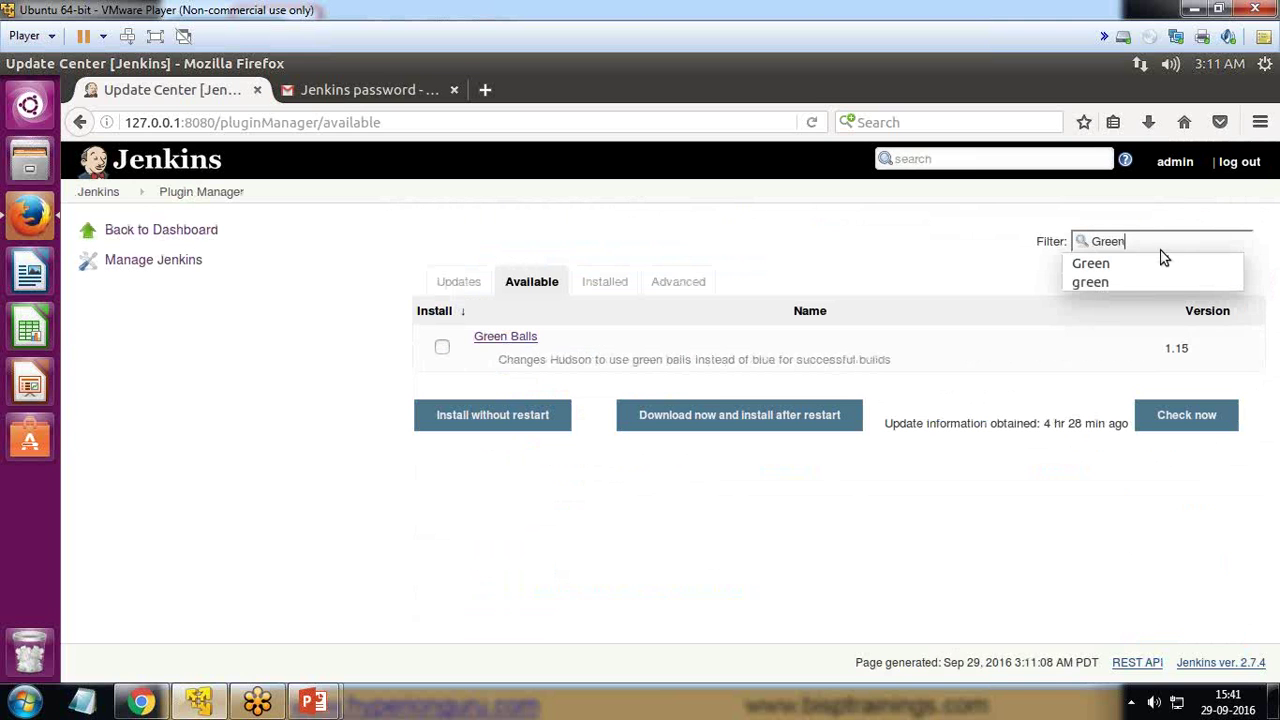
text( B)
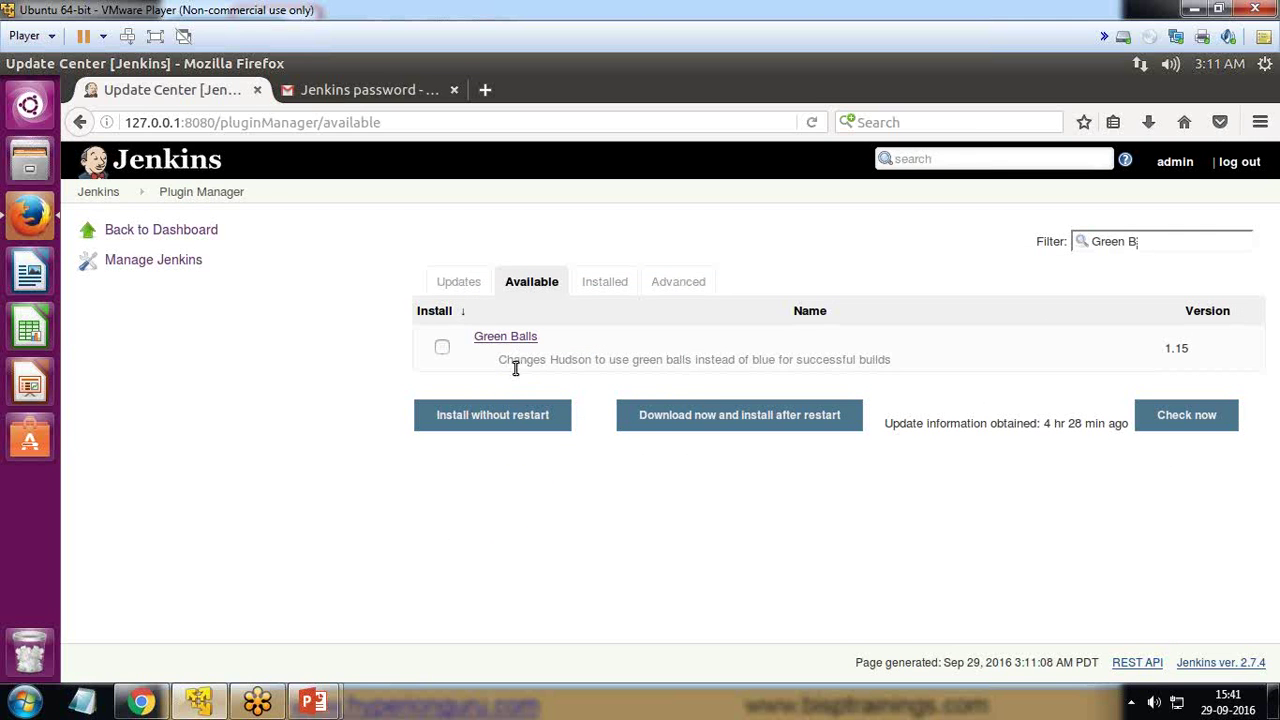
drag(499, 360, 738, 361)
drag(892, 360, 777, 362)
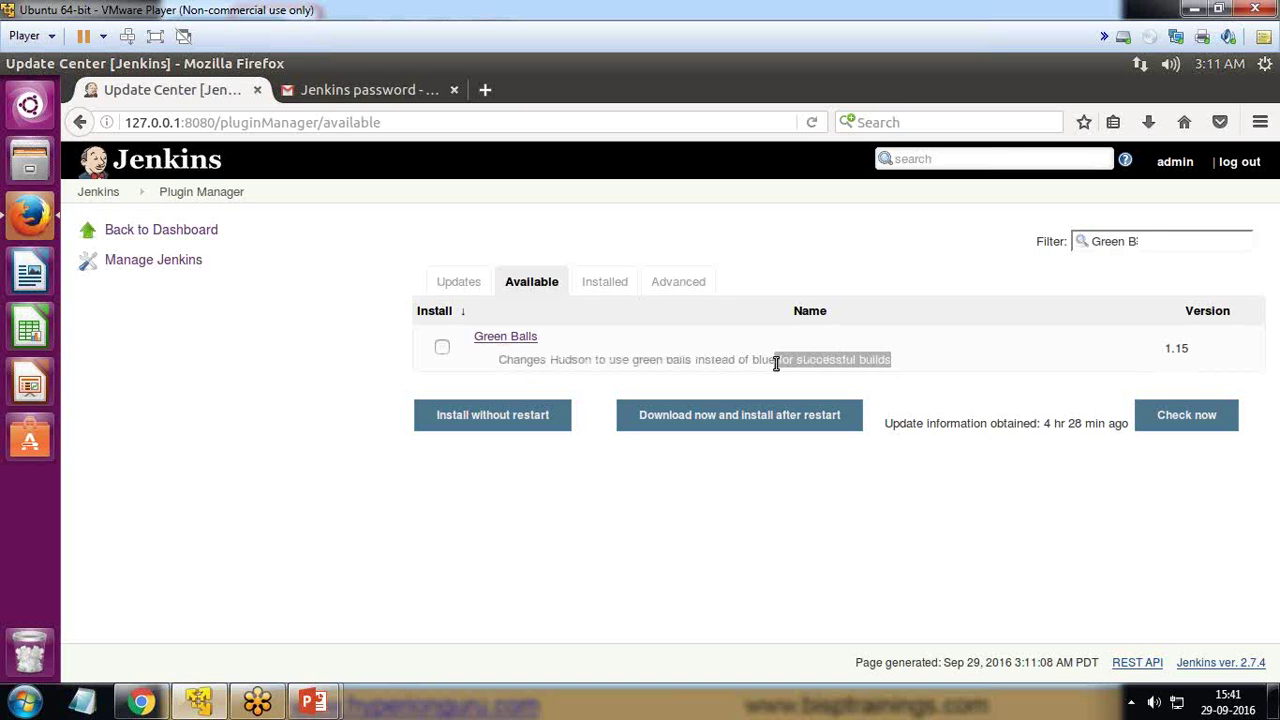
click(443, 348)
click(510, 420)
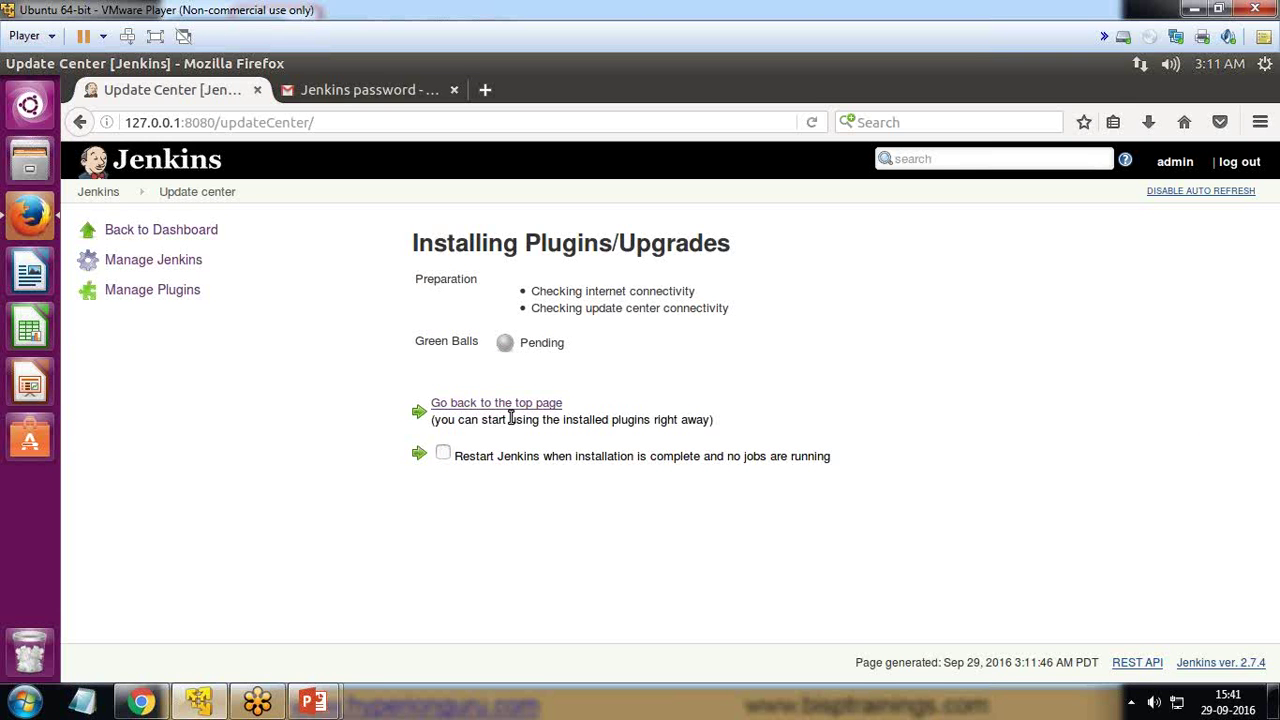
drag(531, 291, 685, 291)
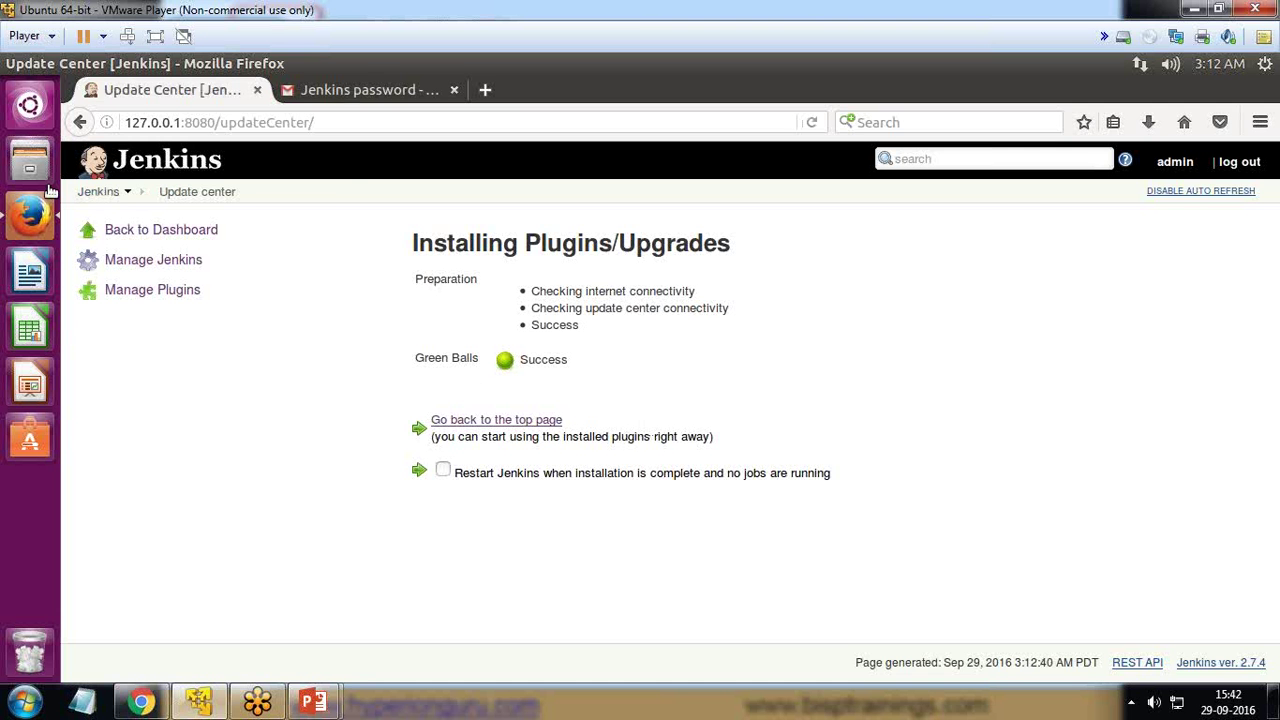
Return to the Jenkins dashboard and start a new build of BispTestJob.
click(98, 191)
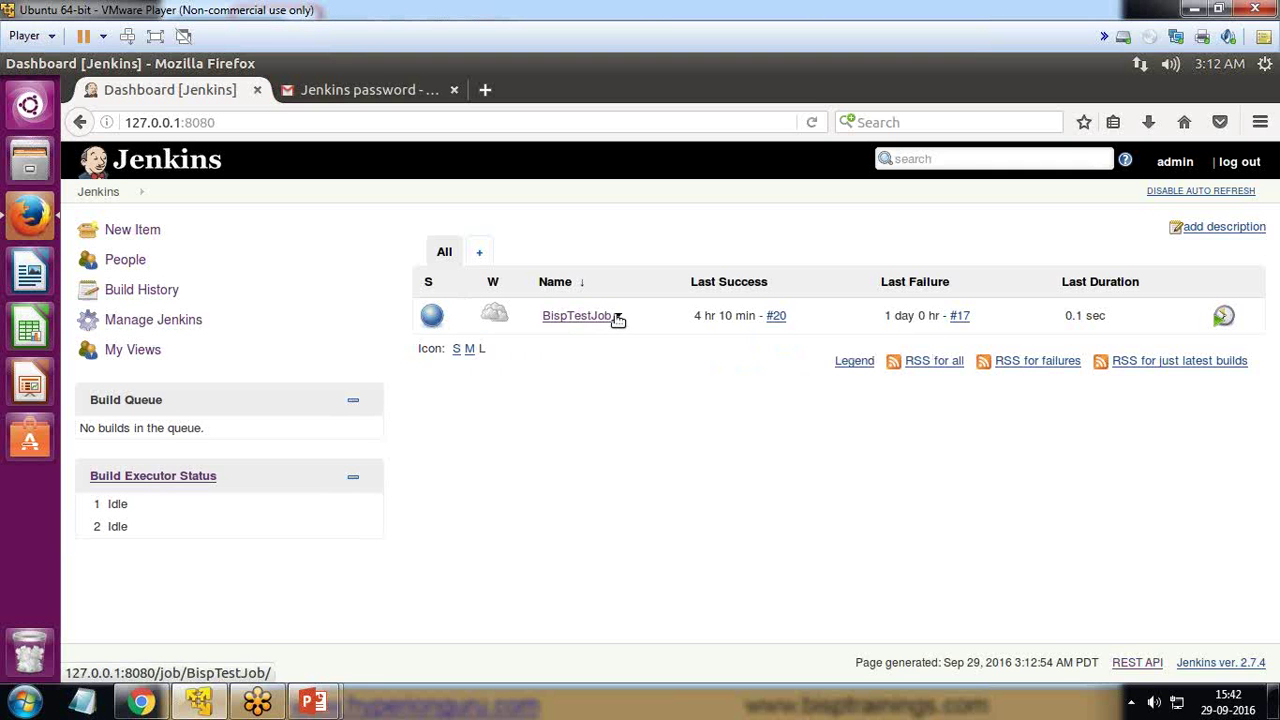
click(618, 318)
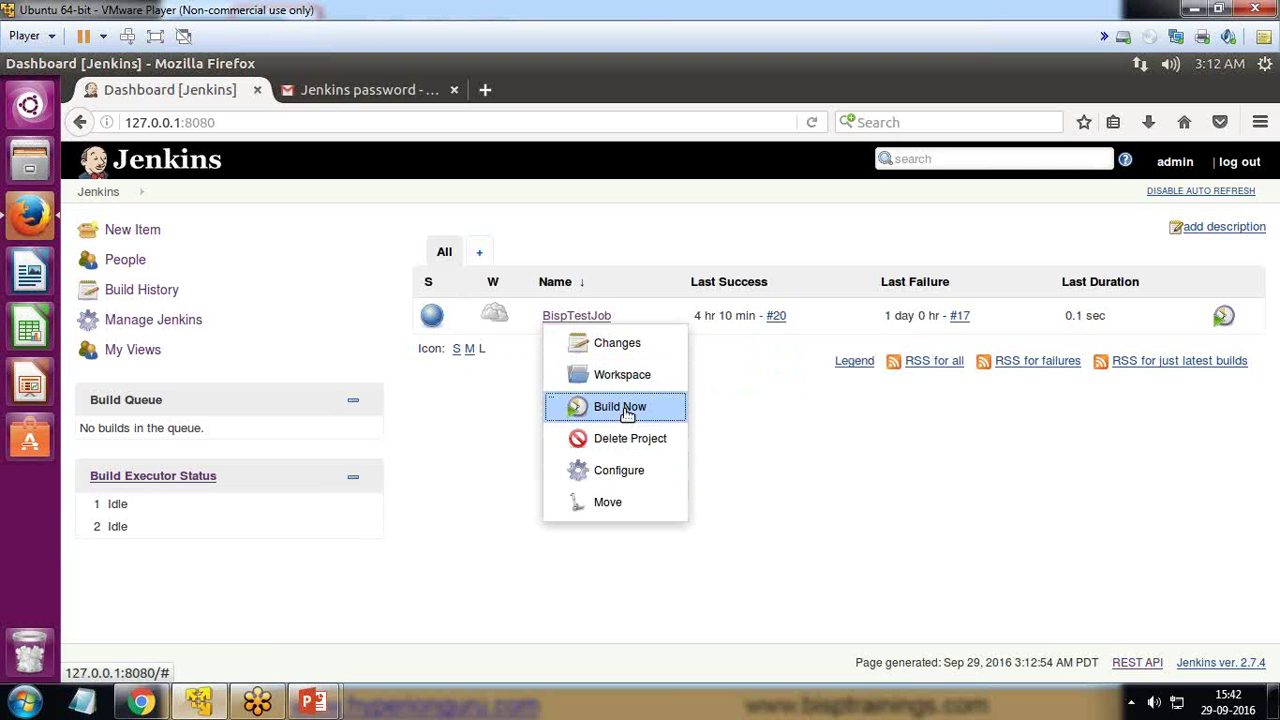
click(627, 407)
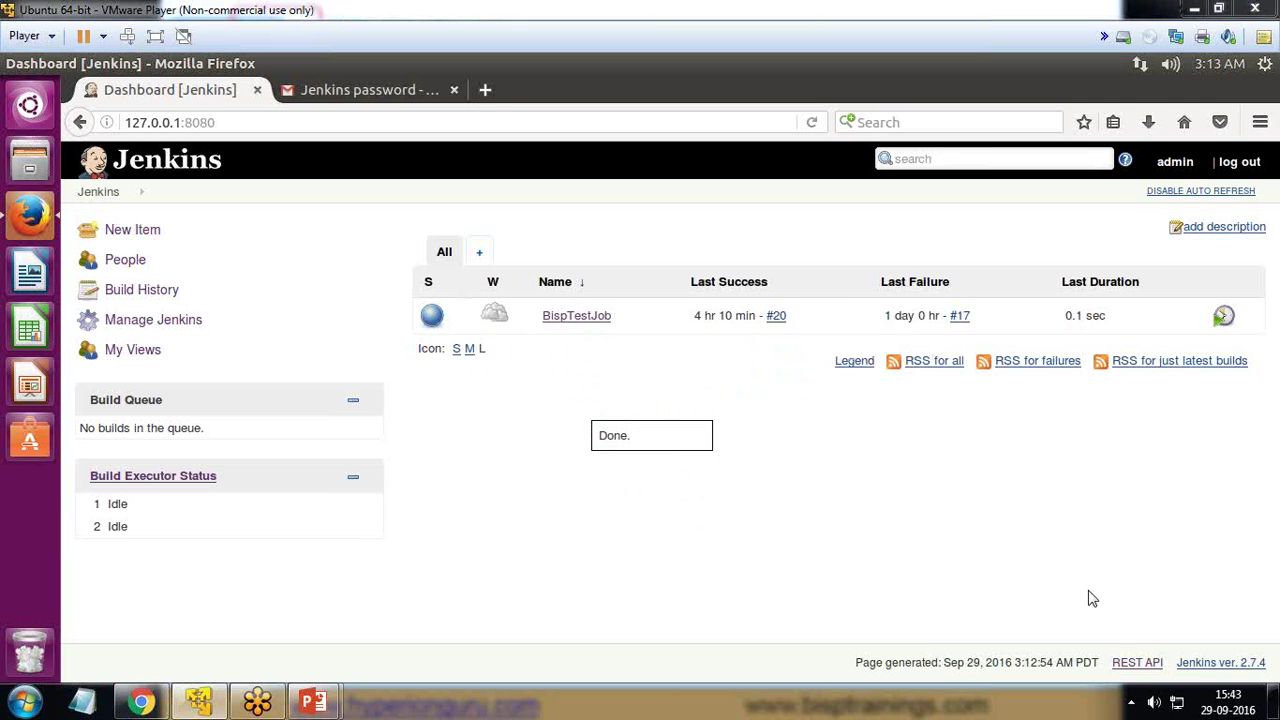